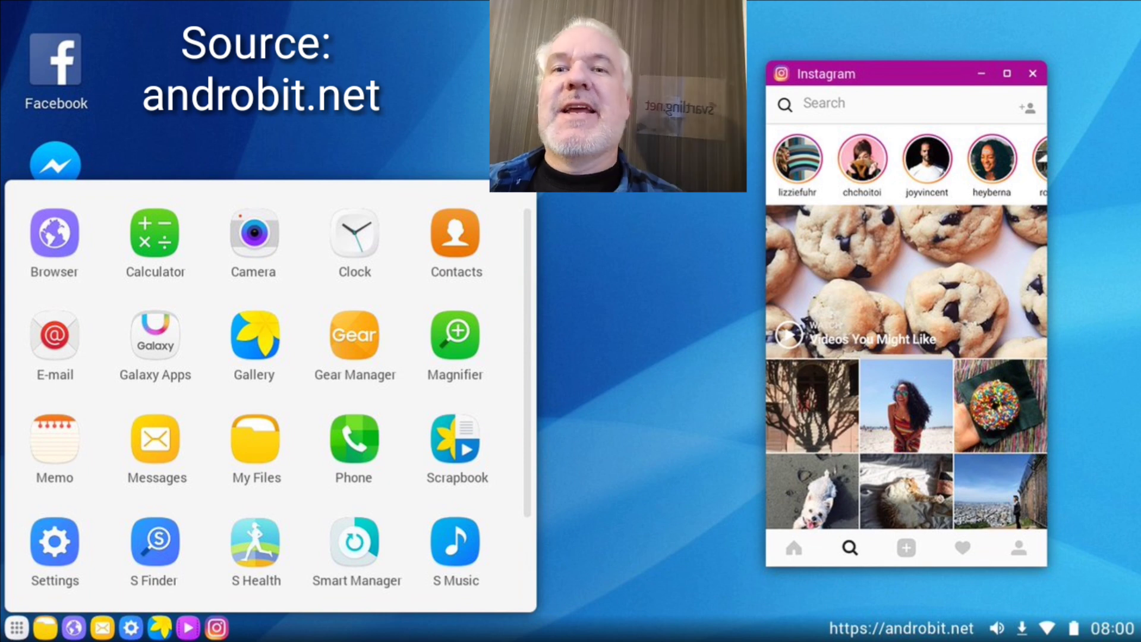
click(650, 485)
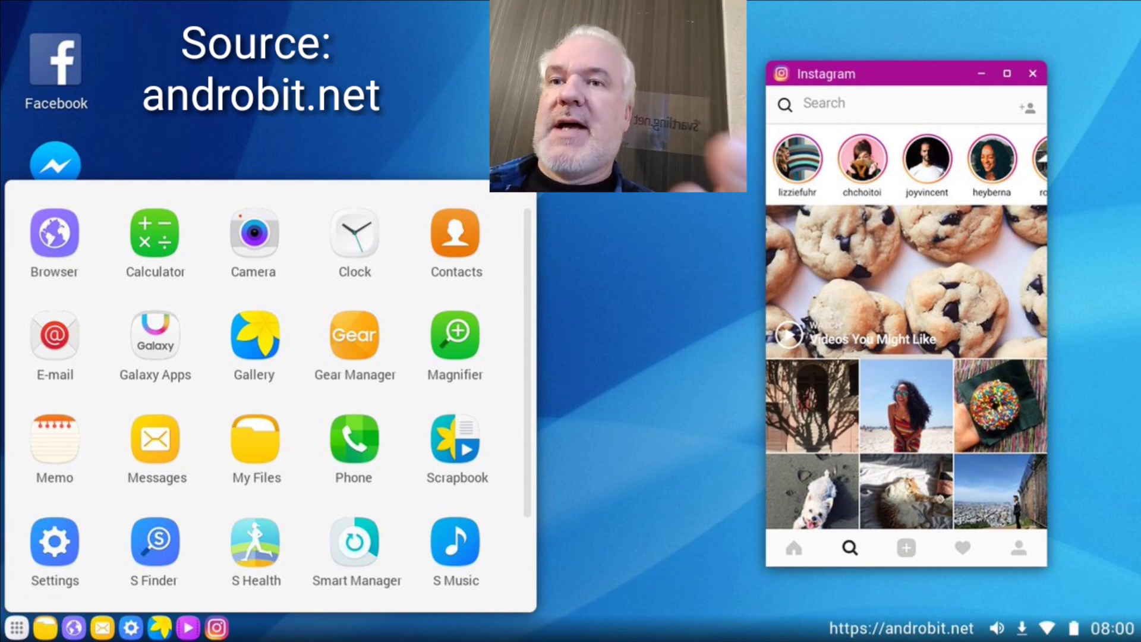
click(625, 431)
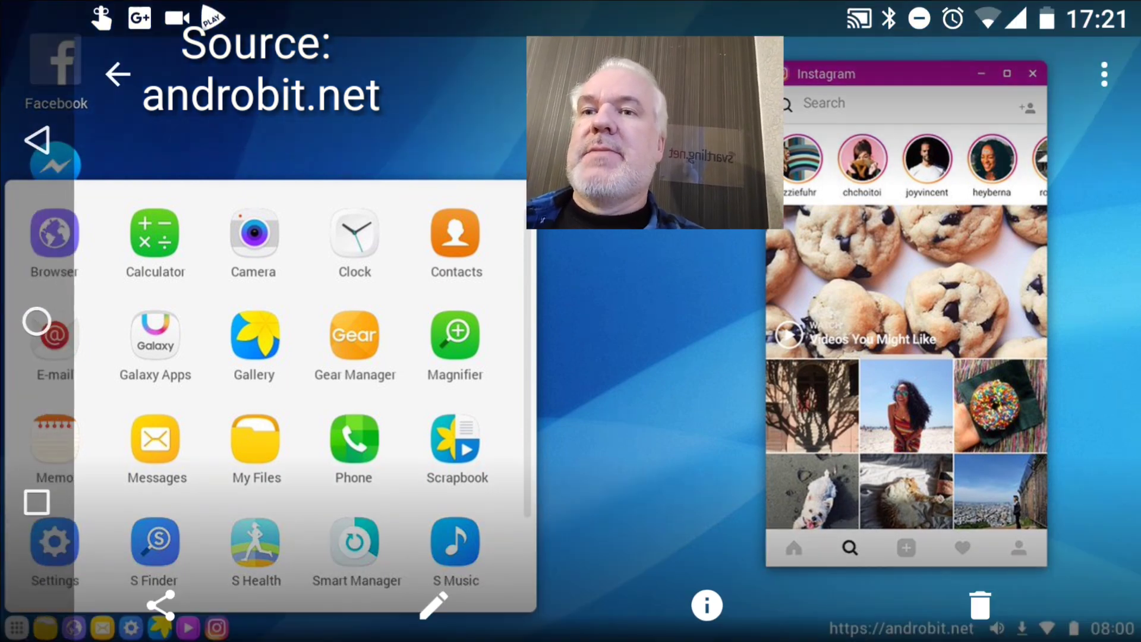